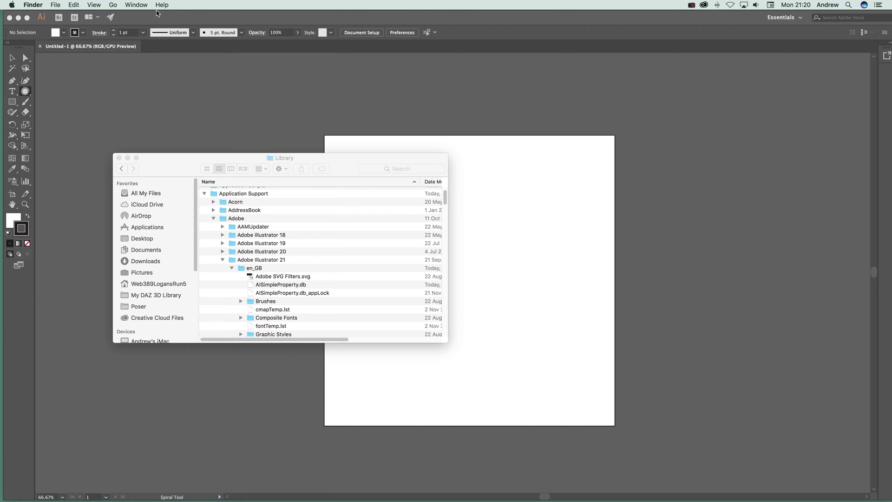
Examine the Go to Folder path ~/Library and the contents of the Plug-ins folder under Adobe Illustrator 21's en_GB folder.
left_click(113, 5)
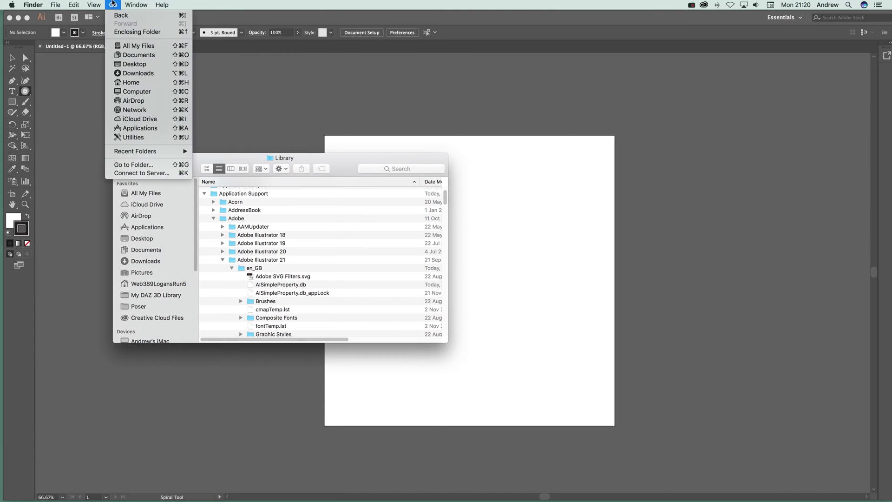
left_click(120, 166)
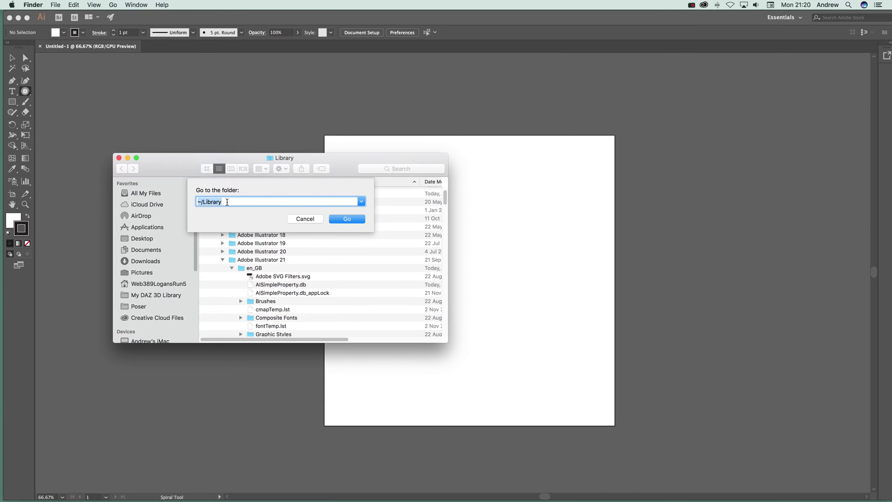
left_click(300, 219)
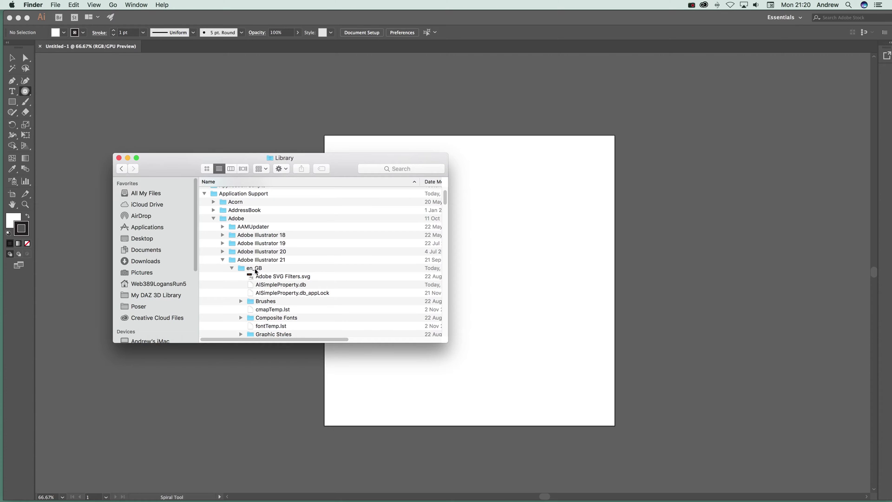
scroll(260, 271, "down", 3)
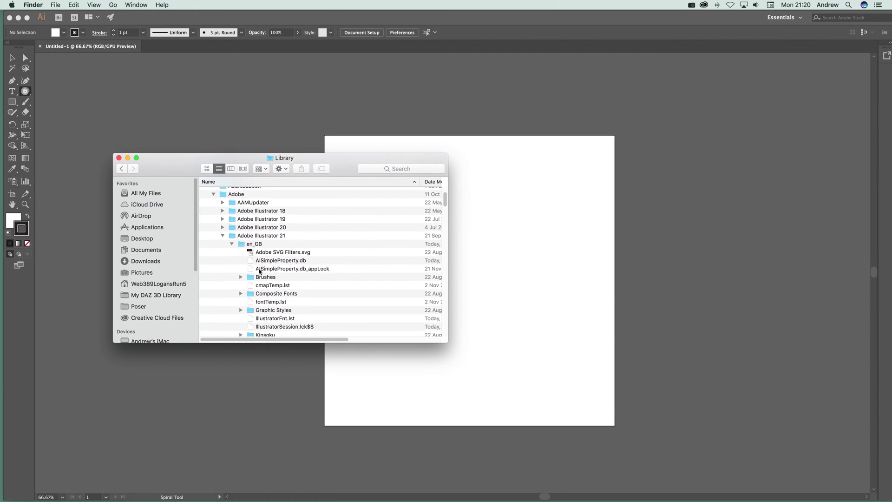
scroll(256, 272, "up", 2)
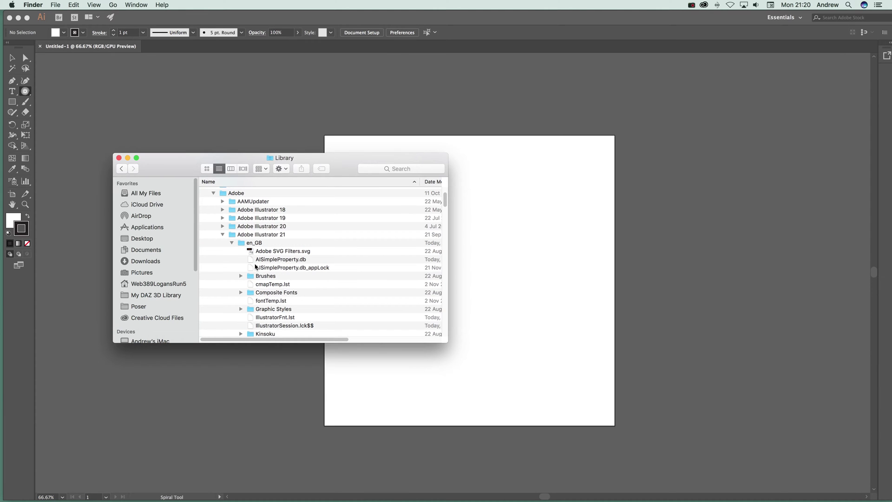
scroll(301, 260, "down", 3)
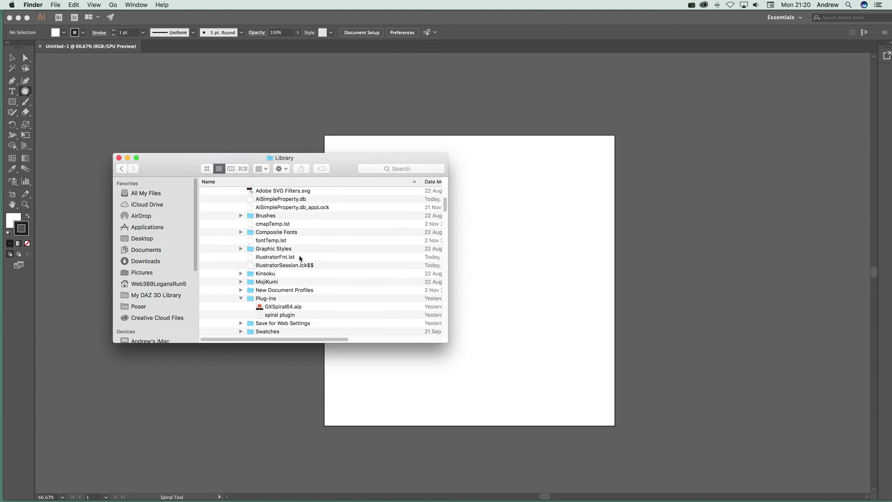
scroll(246, 289, "up", 1)
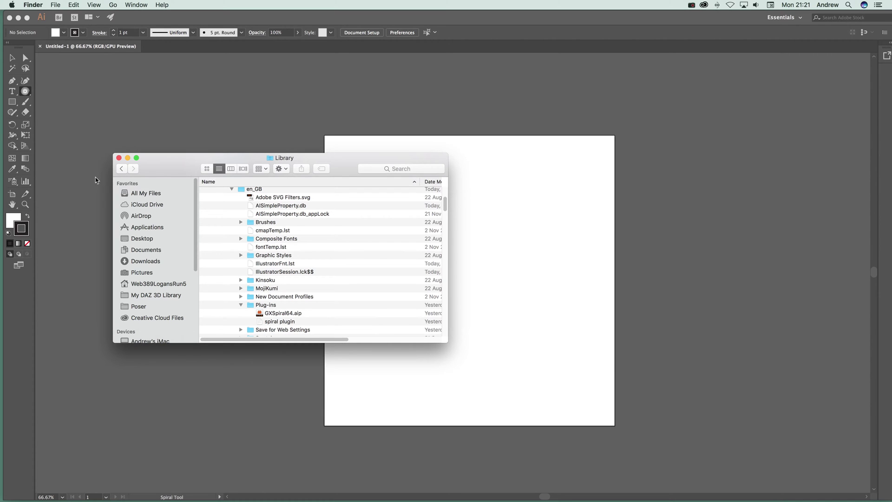
Close the Library folder window, switch to Illustrator and set the fill to None.
left_click(118, 159)
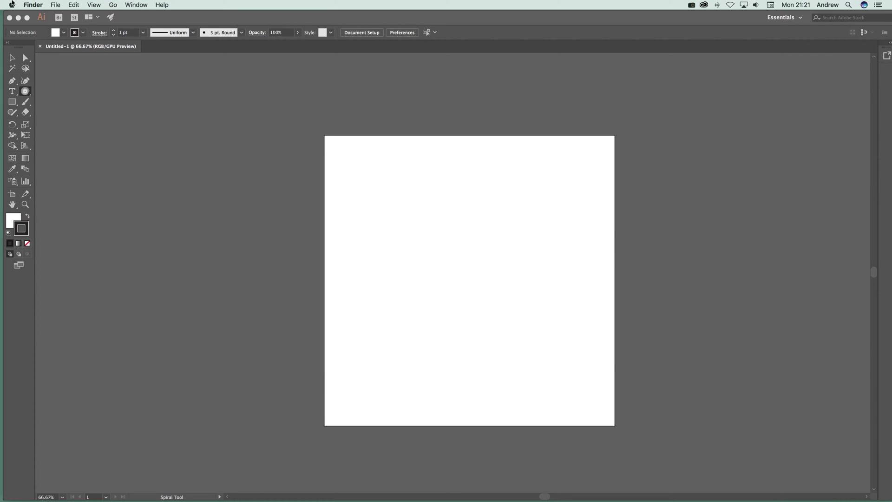
left_click(222, 107)
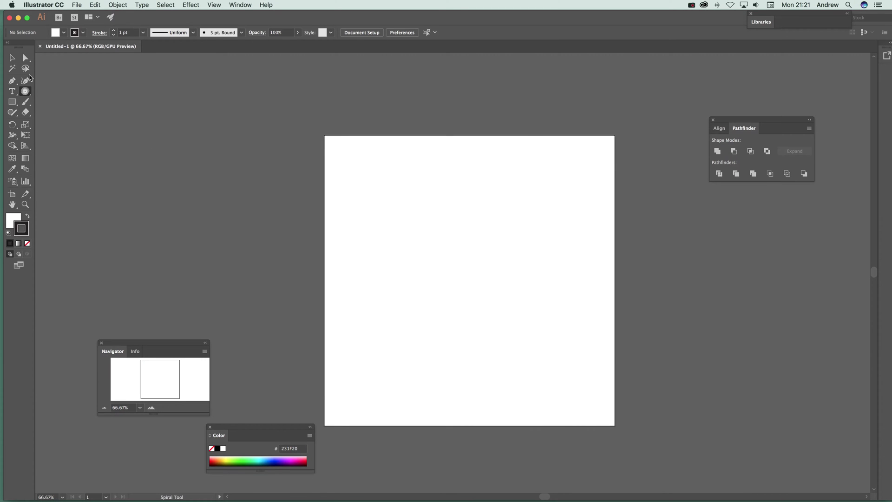
left_click(64, 33)
left_click(6, 48)
Draw a large many-turn spiral around the artboard's centre with the Spiral tool, about 1582 px wide and 1503 px high.
left_click_drag(27, 95, 410, 224)
left_click_drag(464, 274, 345, 288)
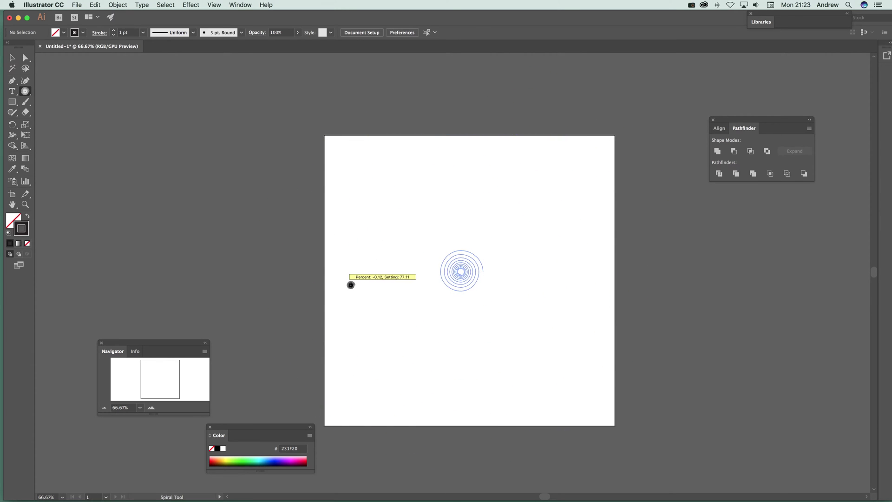
left_click_drag(417, 286, 571, 278)
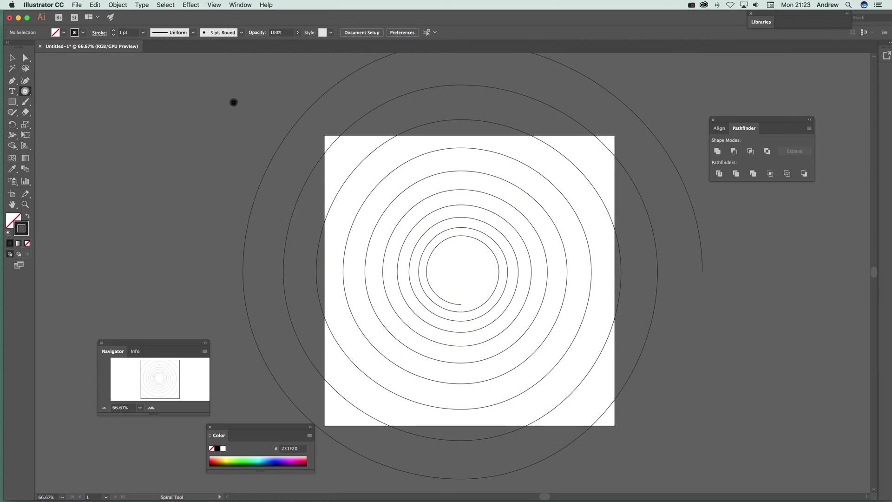
Scale the large spiral down to about 1223 by 1118 px and delete it.
left_click(11, 58)
left_click(380, 210)
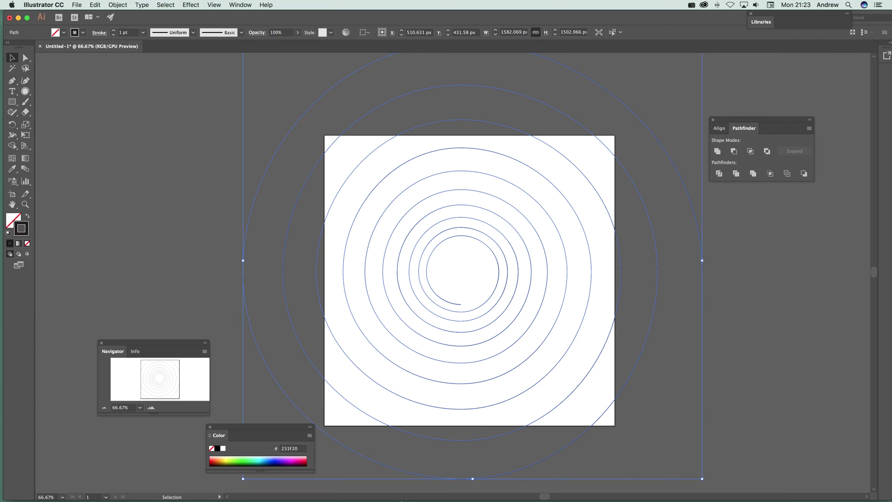
left_click_drag(702, 478, 598, 367)
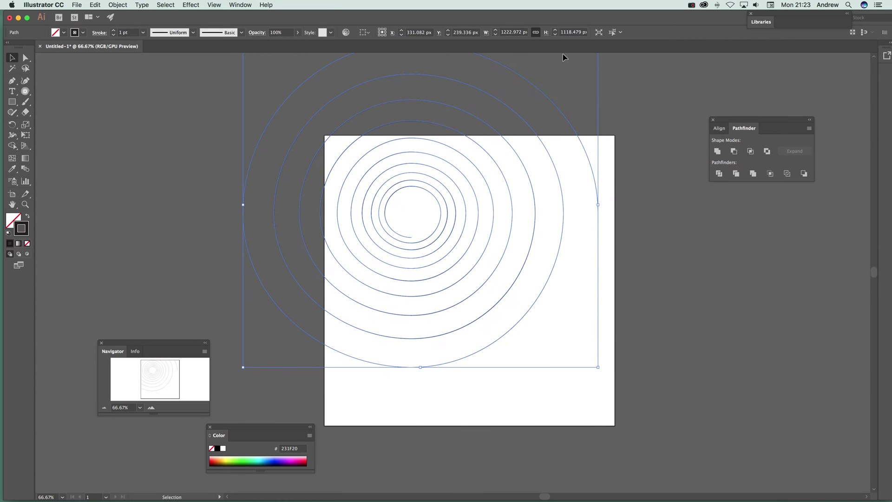
key("Delete")
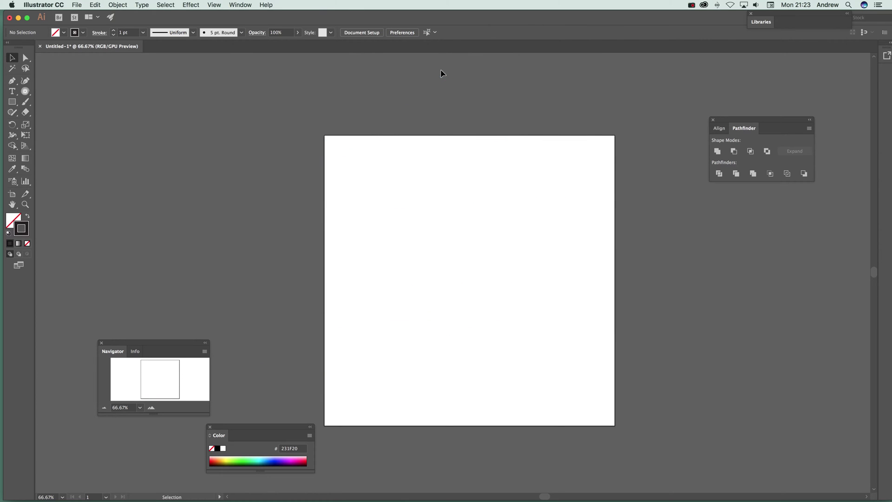
Draw two overlapping spirals: a two-turn one about 643 by 611 px and a many-turn one about 789 by 749 px over the artboard's left edge.
left_click(25, 91)
left_click_drag(479, 235, 426, 253)
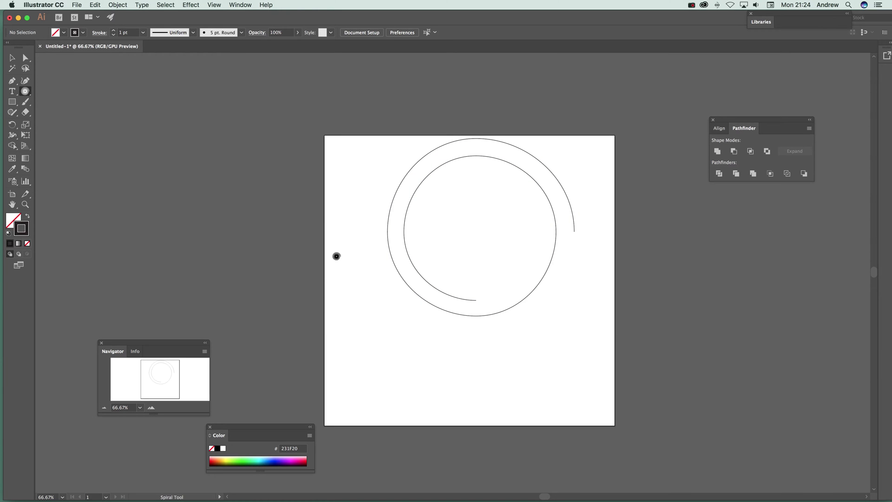
left_click_drag(368, 270, 454, 352)
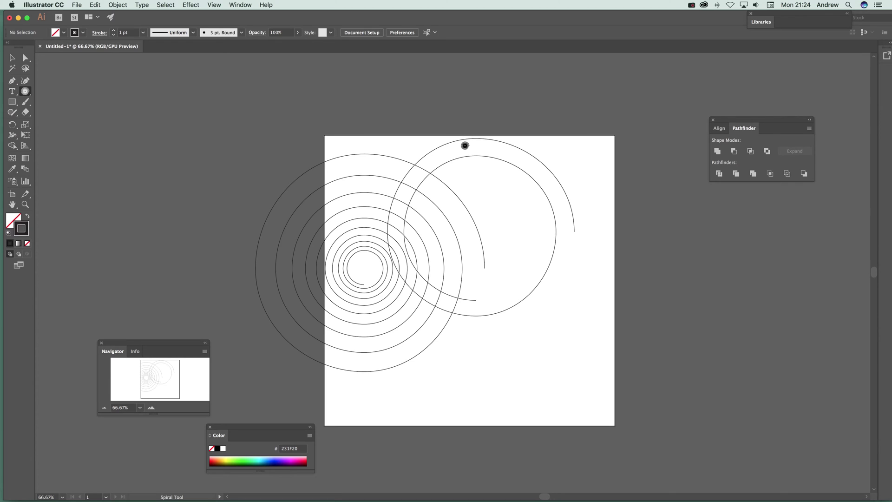
Place a copy of the two-turn spiral to its lower right and delete the copy.
left_click(13, 60)
left_click(527, 149)
left_click_drag(527, 153, 614, 199)
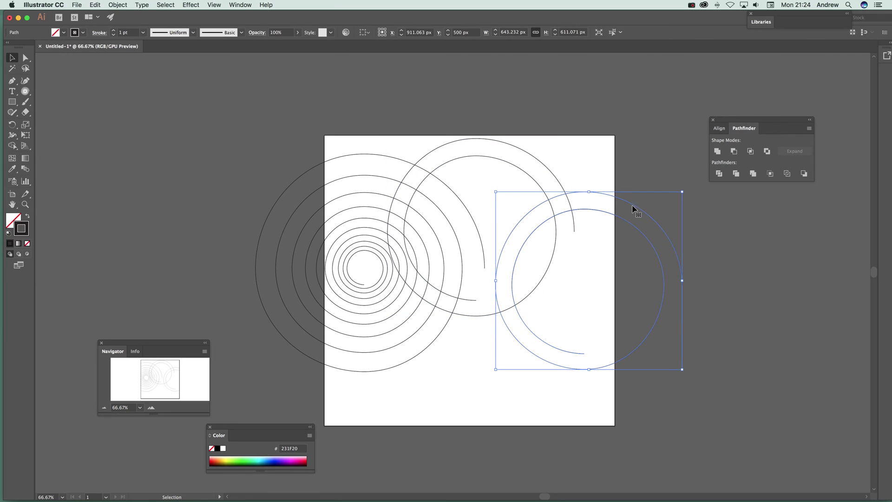
left_click_drag(571, 191, 598, 202)
key("Delete")
Apply a lens-shaped width profile at 12 pt to the two-turn spiral's stroke, and replace it with a rough charcoal-style brush.
left_click(564, 193)
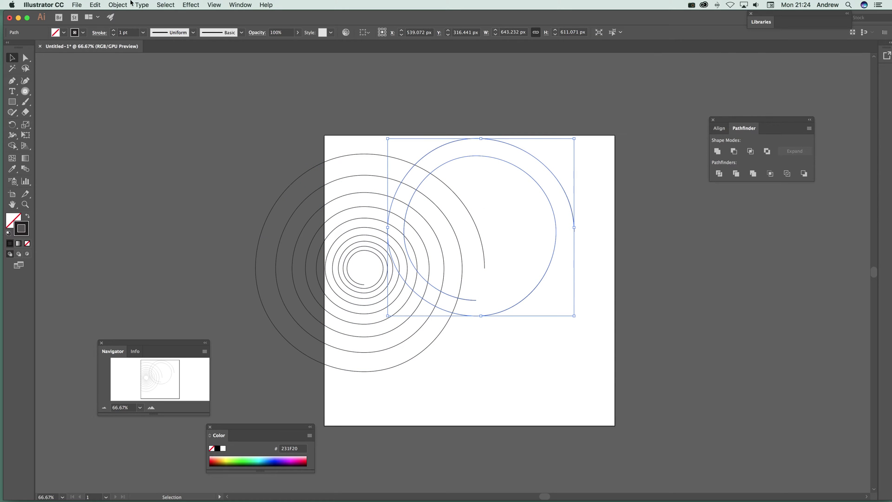
left_click(192, 34)
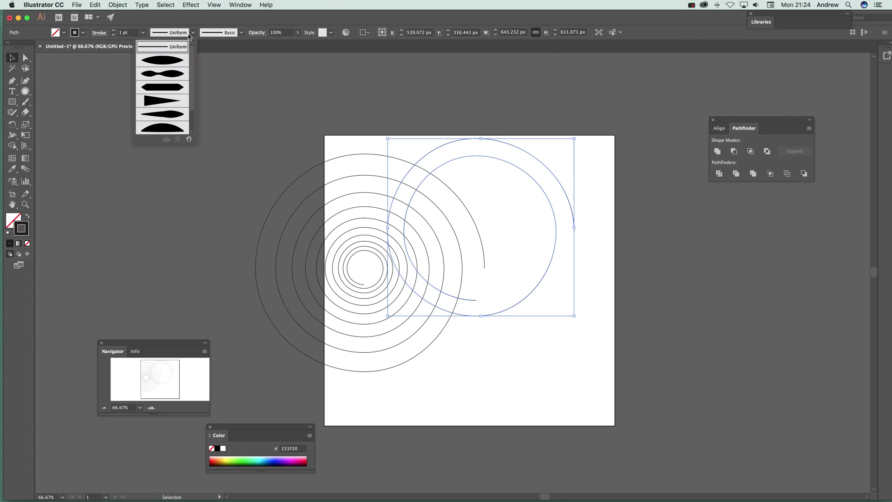
left_click(172, 61)
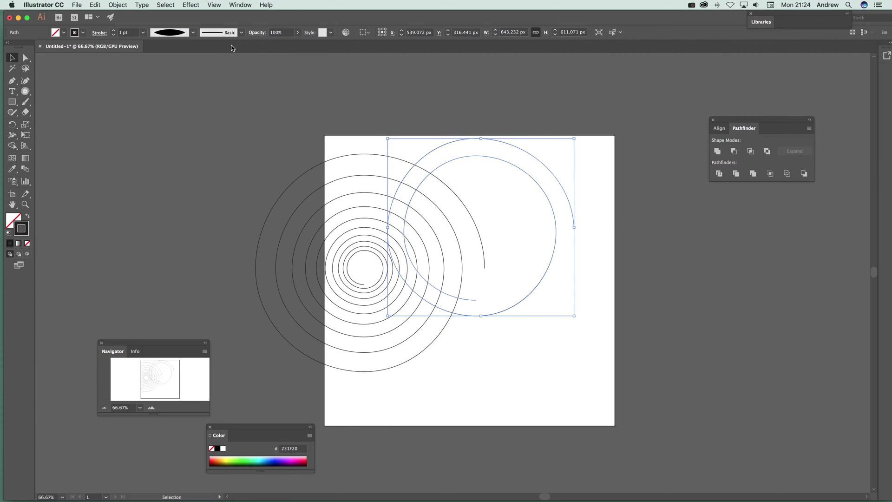
left_click(242, 33)
left_click(199, 23)
left_click(141, 33)
left_click(155, 169)
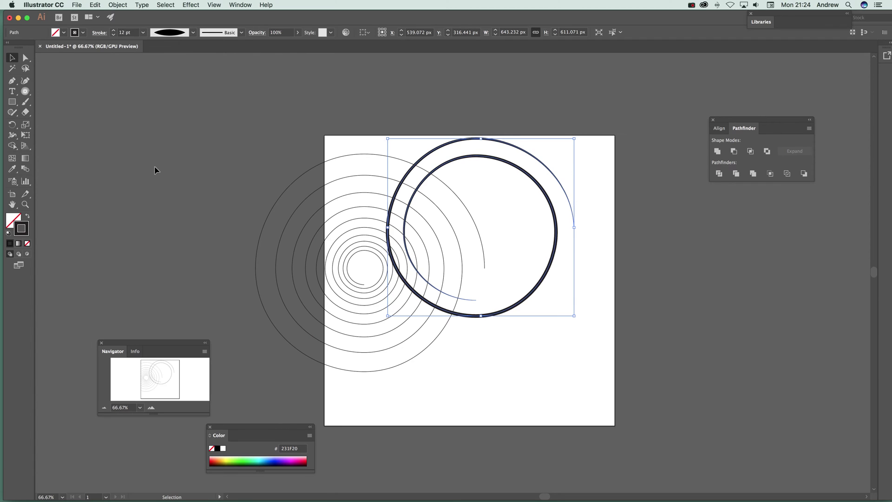
left_click(241, 32)
left_click(211, 93)
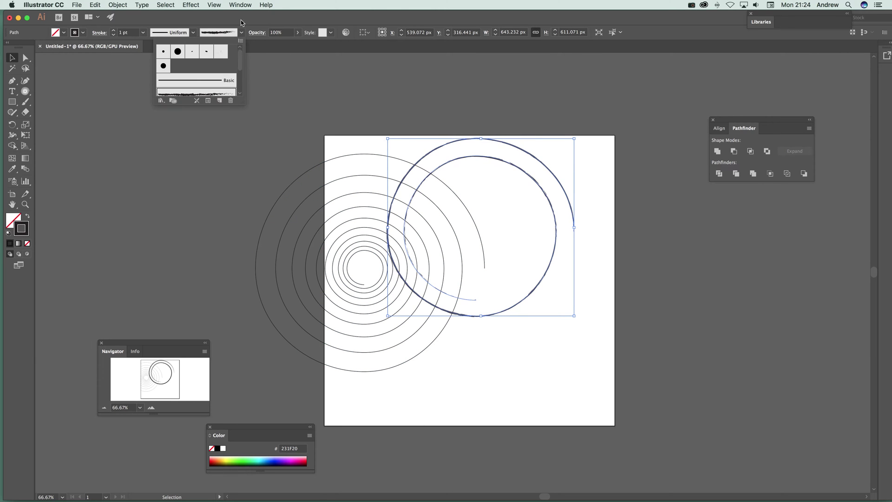
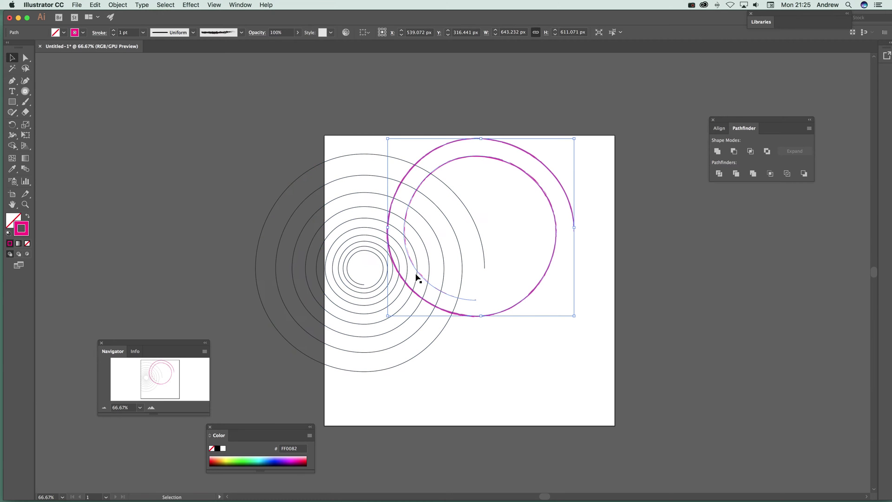
Delete the two-turn spiral and the many-turn spiral to empty the artboard.
key("Delete")
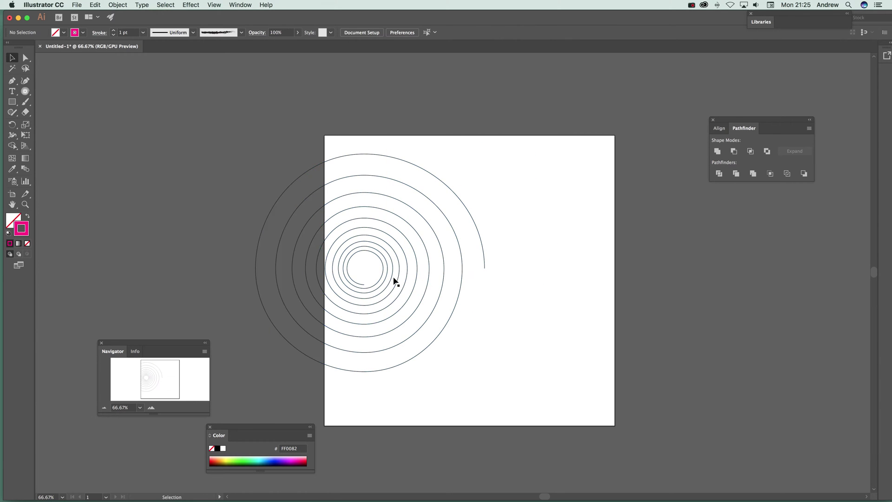
left_click(392, 279)
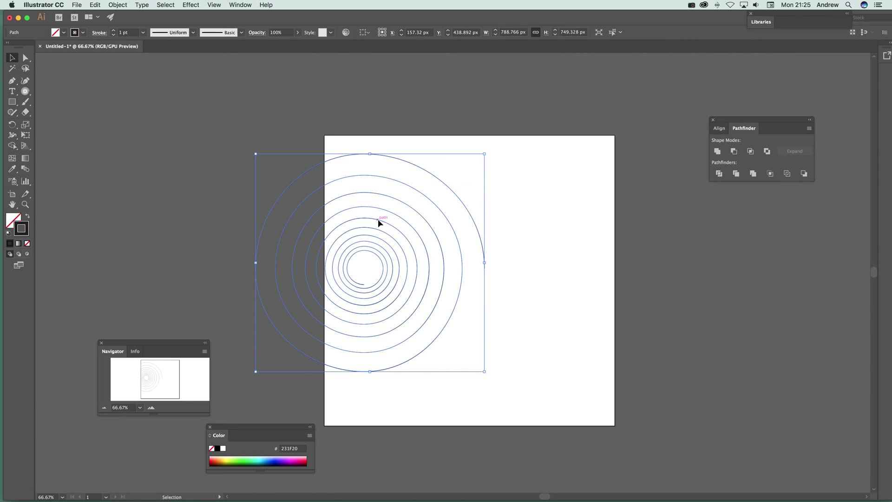
key("Delete")
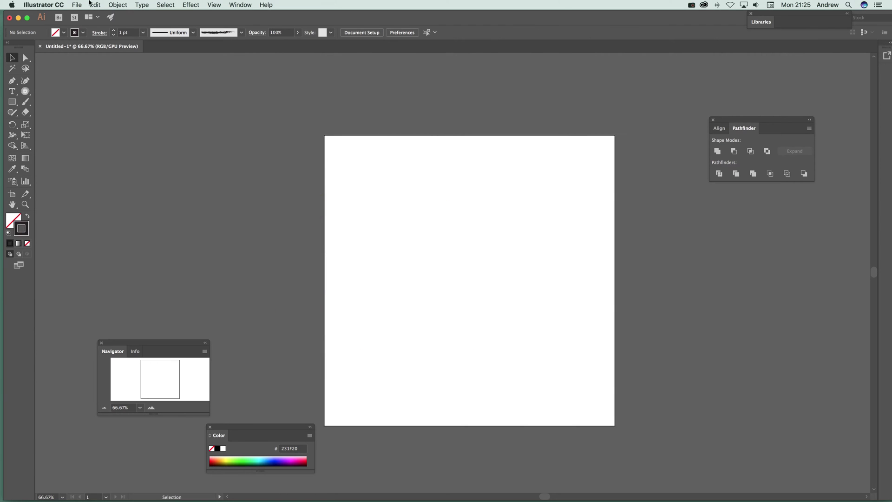
Draw a squarish spiral with looped corners that fills the artboard, and undo it.
left_click_drag(460, 297, 473, 282)
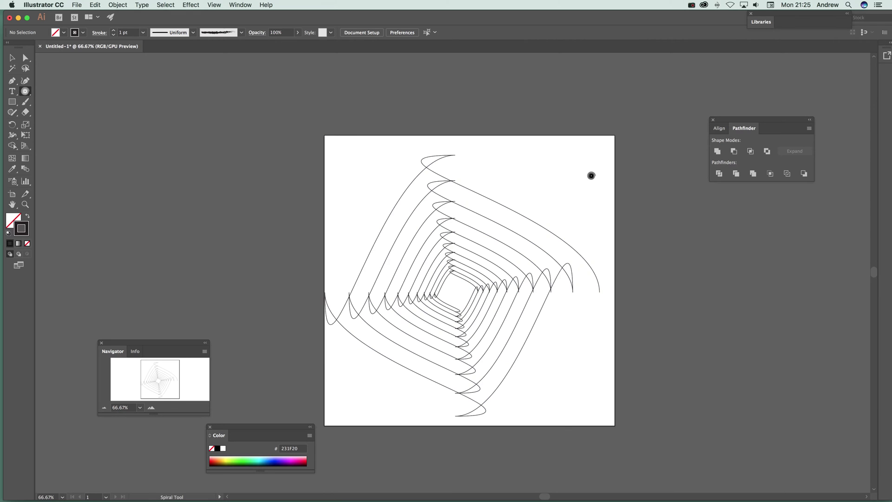
key("super+z")
Draw a dense circular spiral with a small open centre, about 1060 px wide and 1053 px high, over the artboard.
left_click_drag(455, 231, 484, 279)
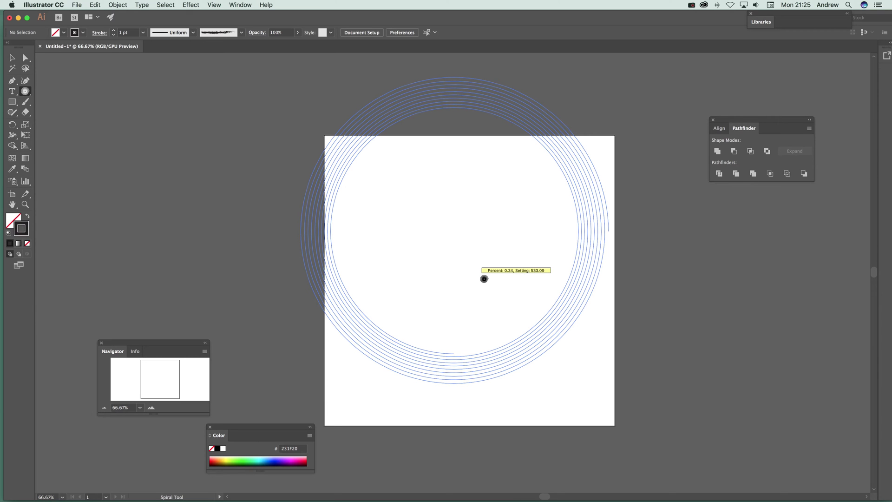
mouse_move(485, 278)
left_mouse_down()
mouse_move(456, 281)
mouse_move(798, 275)
mouse_move(722, 276)
mouse_move(791, 271)
left_mouse_up()
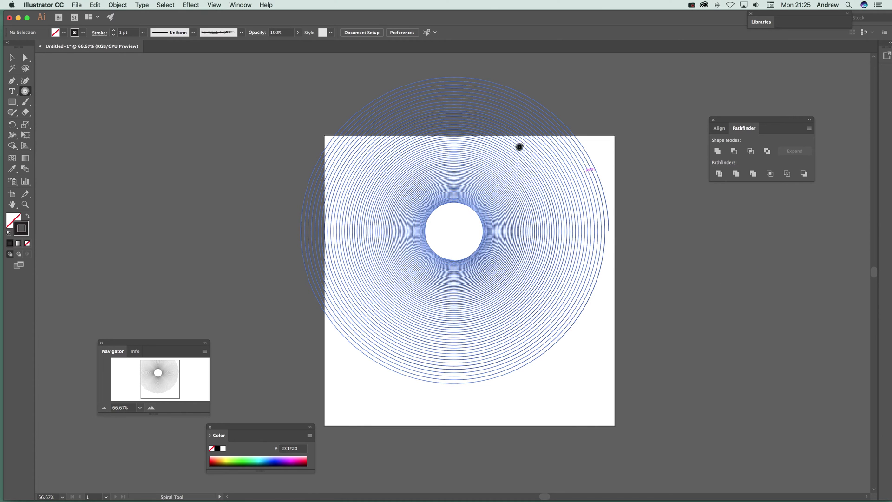
left_click(227, 150)
Overlap the dense spiral with a copy offset about 233 px left and 258 px down, and delete both spirals.
left_click_drag(454, 288, 478, 321)
left_click_drag(261, 285, 325, 368)
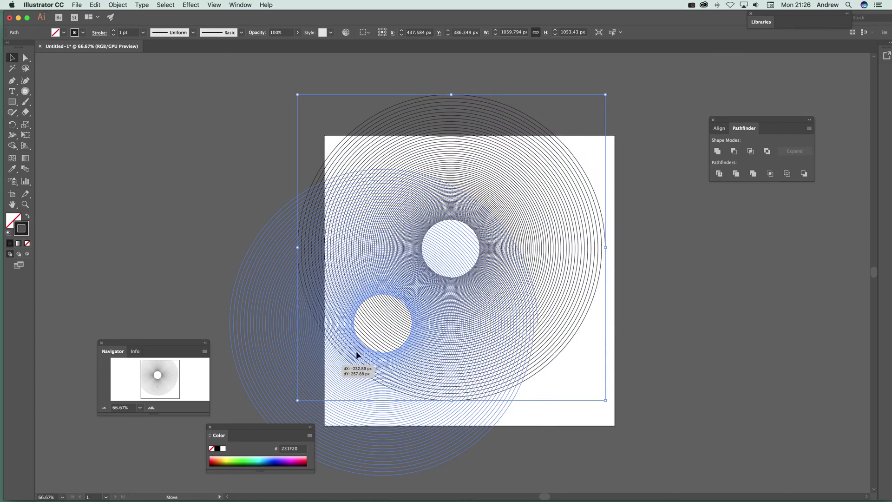
left_click(514, 308)
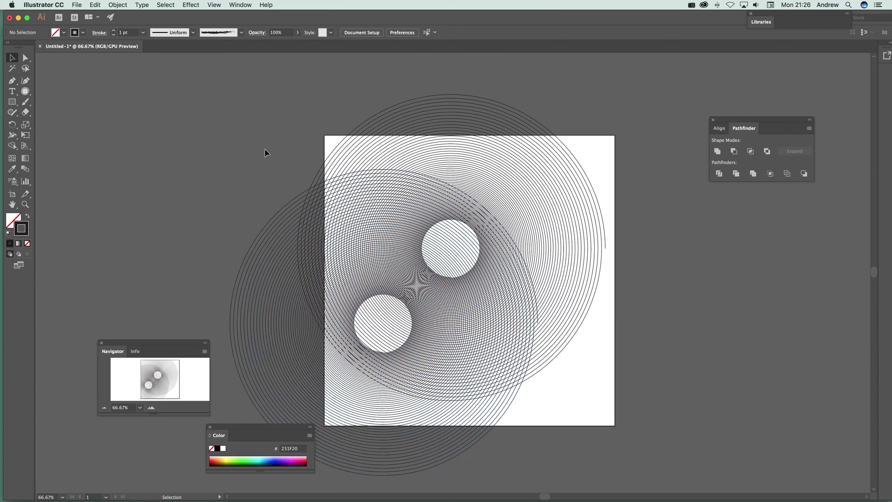
left_click(394, 254)
key("Delete")
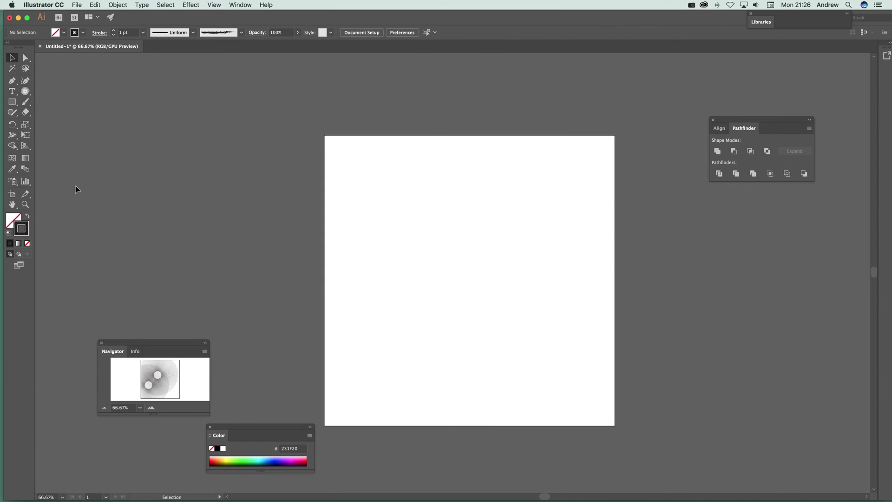
Draw an eye-shaped spiral with pointed sides and widening turns around the artboard's centre, fitting its full width within the artboard.
left_click(26, 93)
left_click_drag(477, 283, 463, 337)
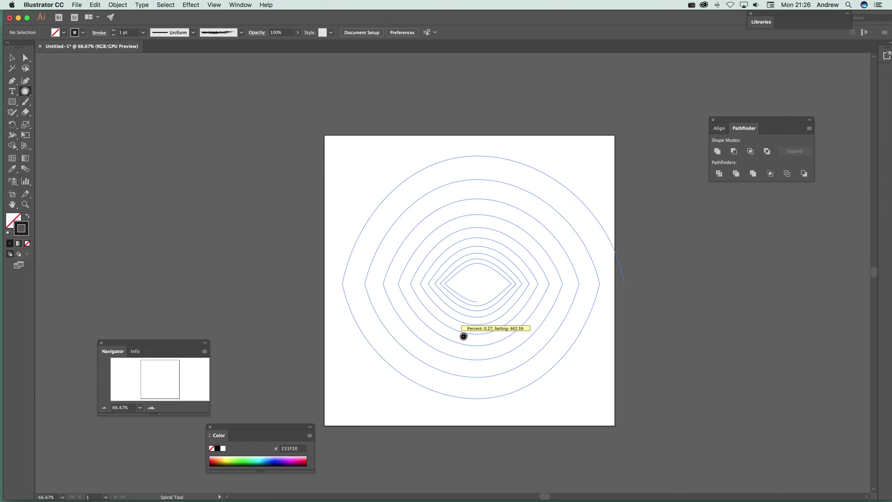
left_click_drag(463, 335, 483, 327)
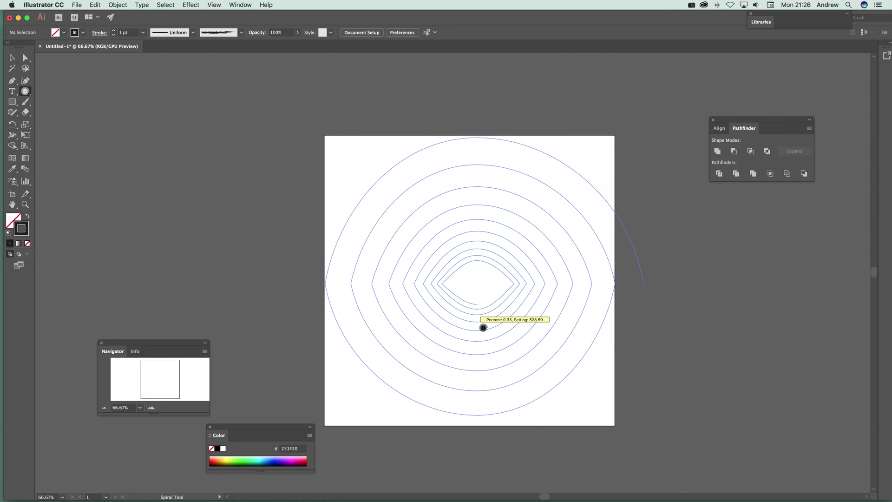
left_click_drag(483, 327, 452, 338)
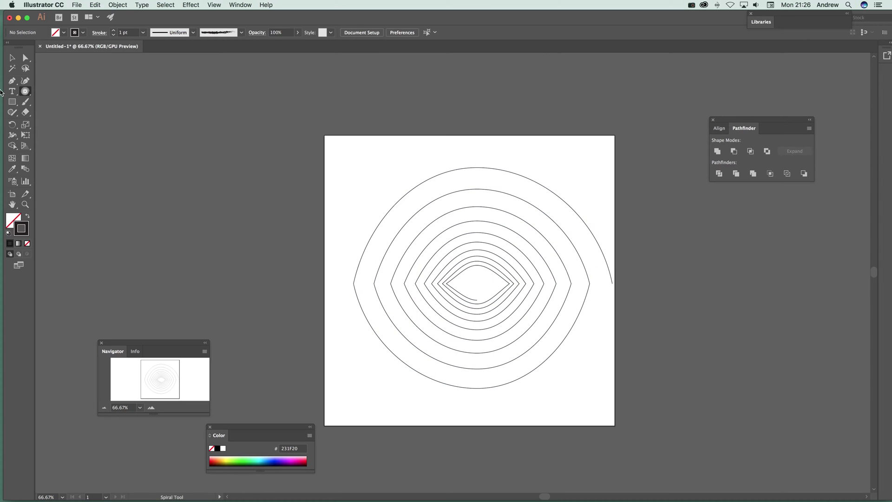
Delete the eye-shaped spiral from the artboard.
left_click(13, 60)
left_click(510, 216)
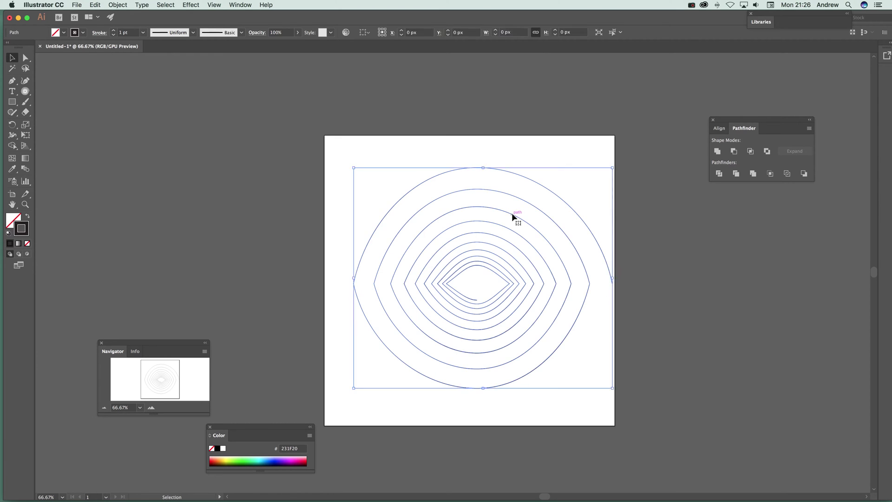
key("Delete")
Draw five irregular looping spirals with the Abstract Spiral tool, overlapping across the artboard and spilling beyond its edges.
left_click_drag(29, 94, 66, 158)
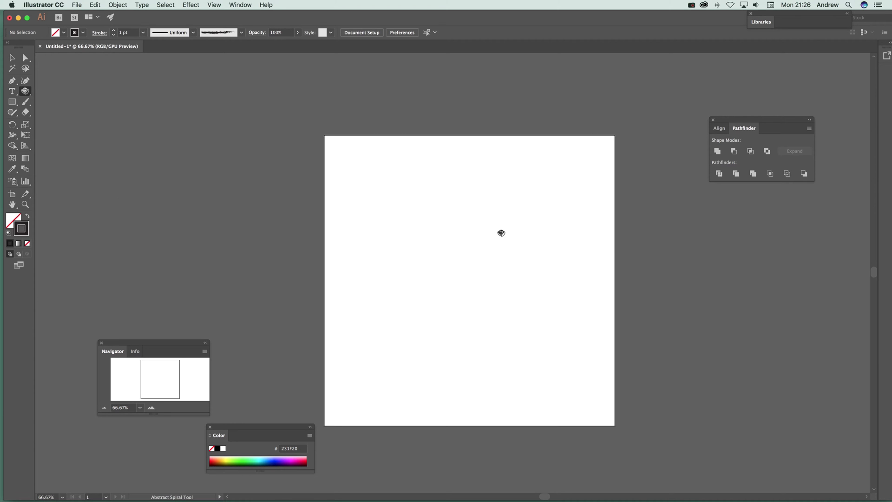
mouse_move(432, 271)
left_mouse_down()
mouse_move(508, 309)
mouse_move(474, 330)
mouse_move(530, 342)
mouse_move(595, 339)
mouse_move(408, 302)
mouse_move(496, 310)
mouse_move(480, 306)
mouse_move(535, 338)
mouse_move(498, 326)
mouse_move(490, 340)
left_mouse_up()
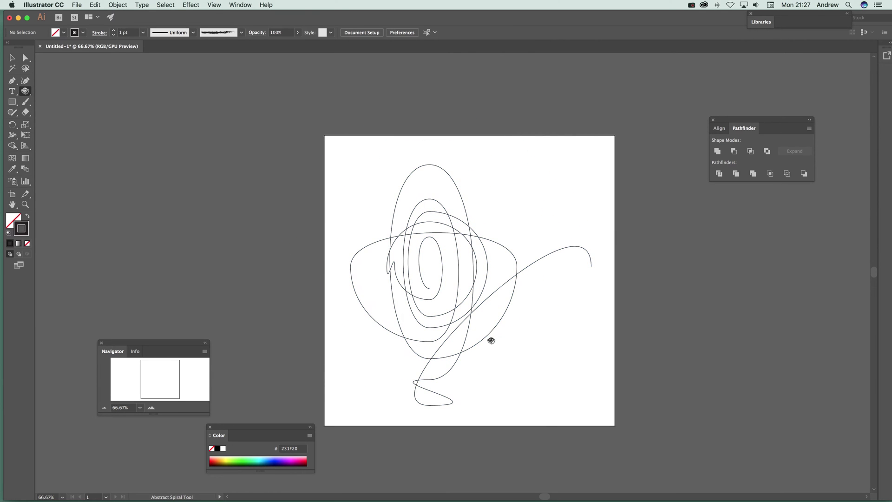
left_click_drag(389, 359, 428, 396)
mouse_move(275, 205)
left_mouse_down()
mouse_move(402, 256)
mouse_move(463, 300)
left_mouse_up()
left_click_drag(527, 199, 628, 284)
mouse_move(662, 365)
left_mouse_down()
mouse_move(639, 364)
mouse_move(581, 313)
mouse_move(493, 315)
left_mouse_up()
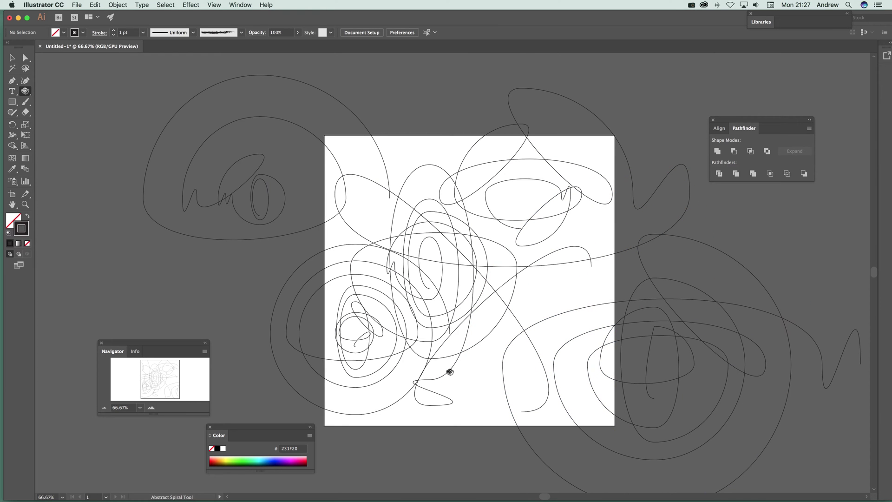
Layer six more abstract spirals over the existing ones to build a dense tangle in the middle of the artboard.
left_click_drag(469, 371, 477, 378)
mouse_move(578, 319)
left_mouse_down()
mouse_move(565, 299)
mouse_move(557, 302)
left_mouse_up()
left_click_drag(434, 319, 410, 316)
left_click_drag(345, 199, 344, 182)
left_click_drag(442, 256, 366, 191)
left_click_drag(532, 223, 535, 242)
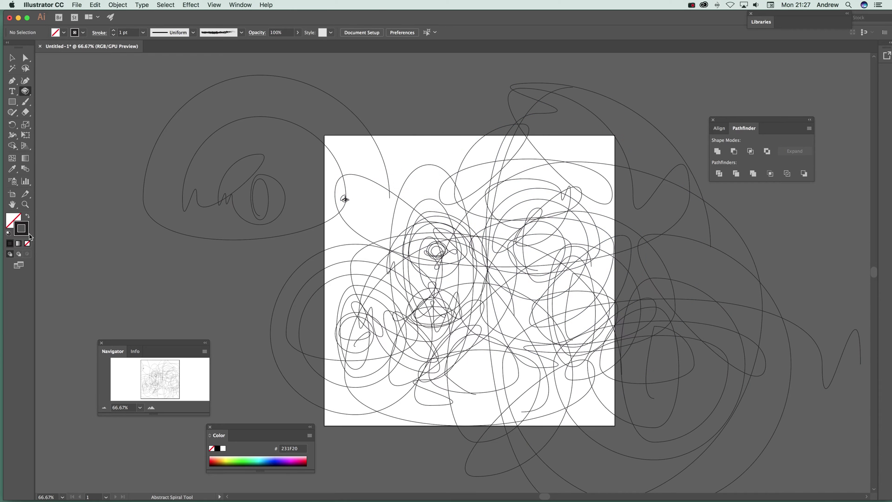
Set the stroke colour to dark red 940024 and draw a large abstract spiral centred on the artboard's lower middle.
left_click(302, 460)
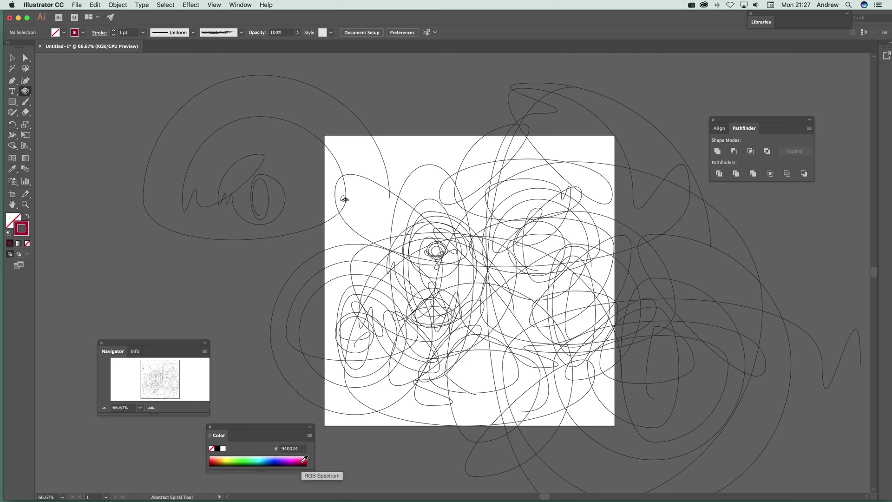
left_click_drag(478, 361, 557, 303)
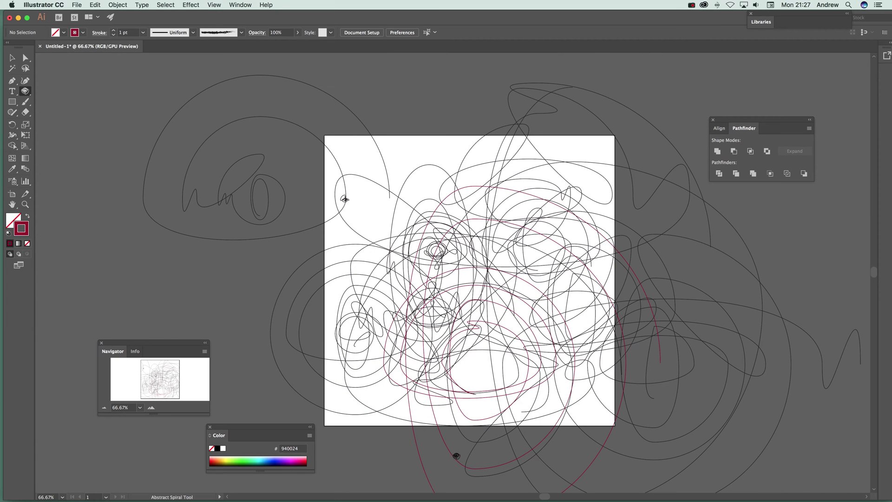
Select all the abstract spirals and delete them.
left_click(12, 58)
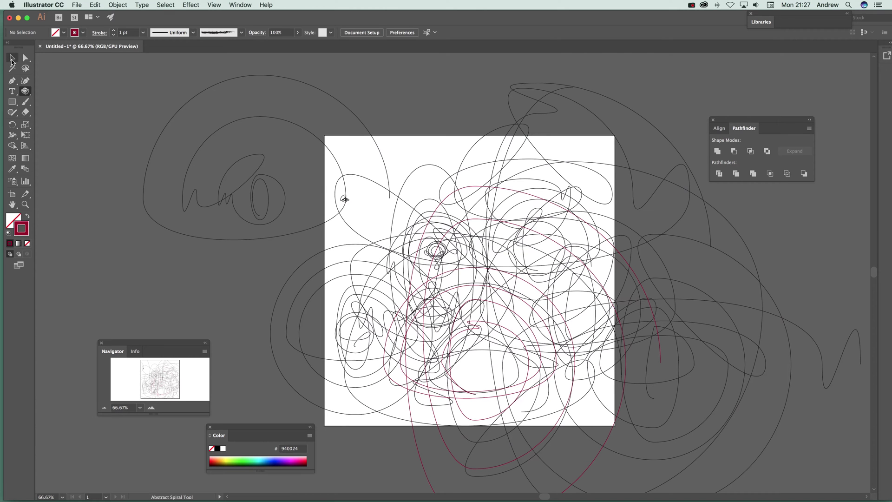
left_click(165, 5)
left_click(166, 15)
key("Delete")
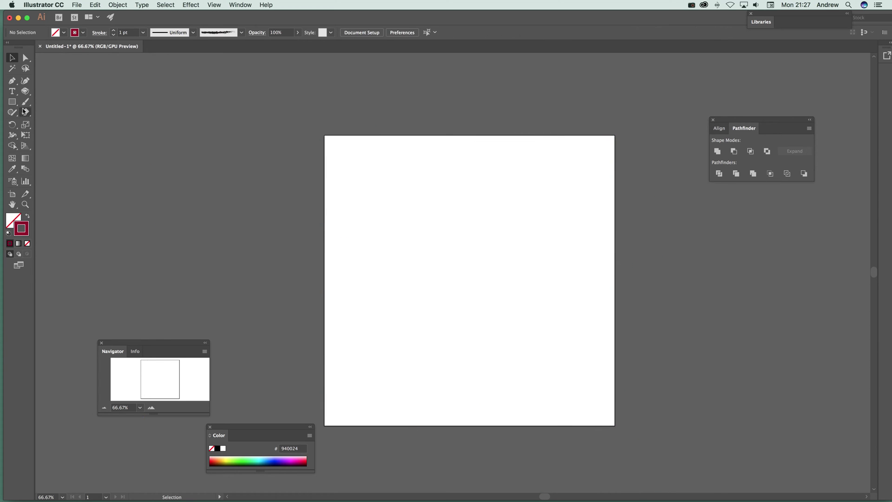
Draw a large, dense abstract spiral with many crossing loops around the artboard's centre, and undo it.
left_click(25, 92)
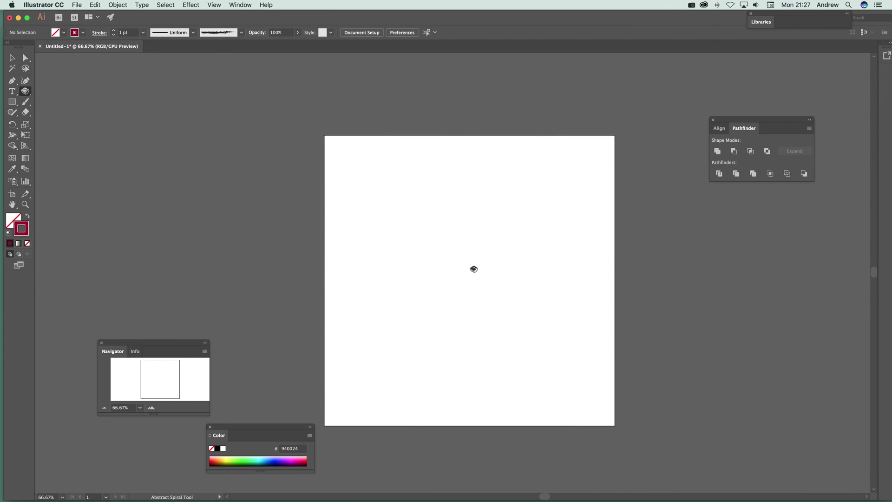
mouse_move(505, 281)
left_mouse_down()
mouse_move(524, 313)
mouse_move(511, 339)
mouse_move(391, 308)
mouse_move(570, 331)
mouse_move(605, 343)
mouse_move(576, 344)
mouse_move(619, 354)
mouse_move(370, 315)
mouse_move(516, 334)
left_mouse_up()
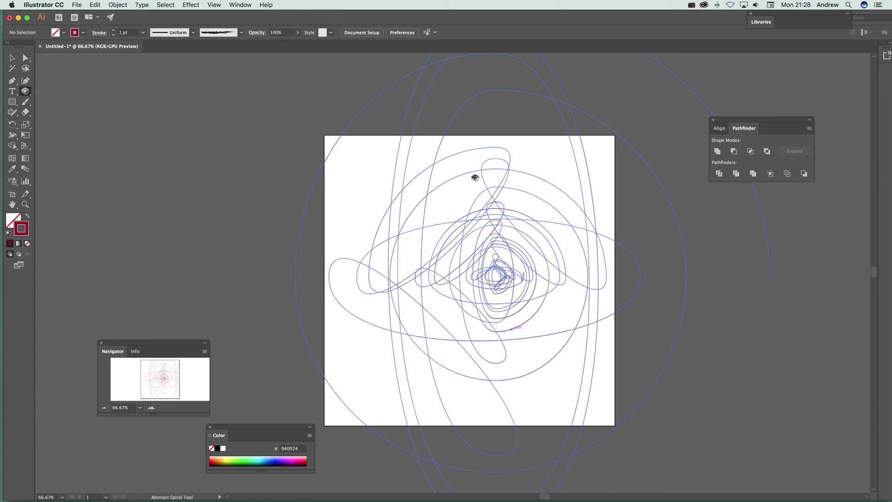
key("super+z")
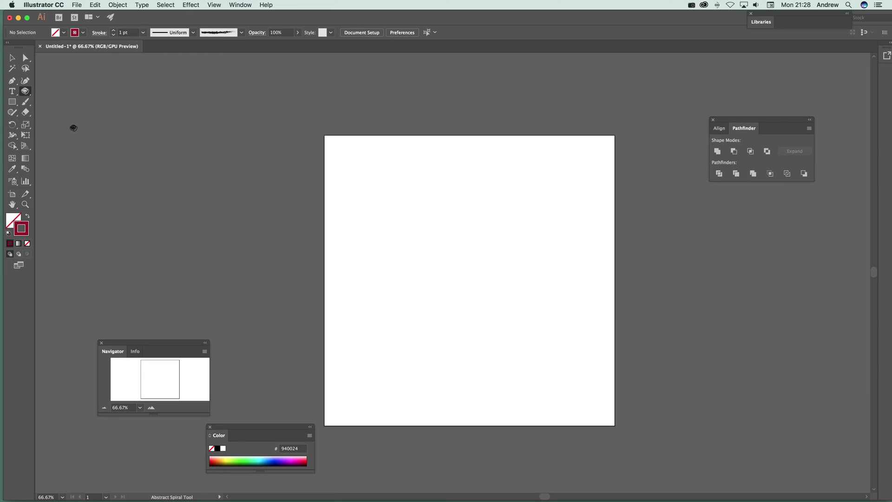
Draw a series of overlapping diamond-shaped spirals across the artboard with the Curved Spiral tool.
left_click(26, 93)
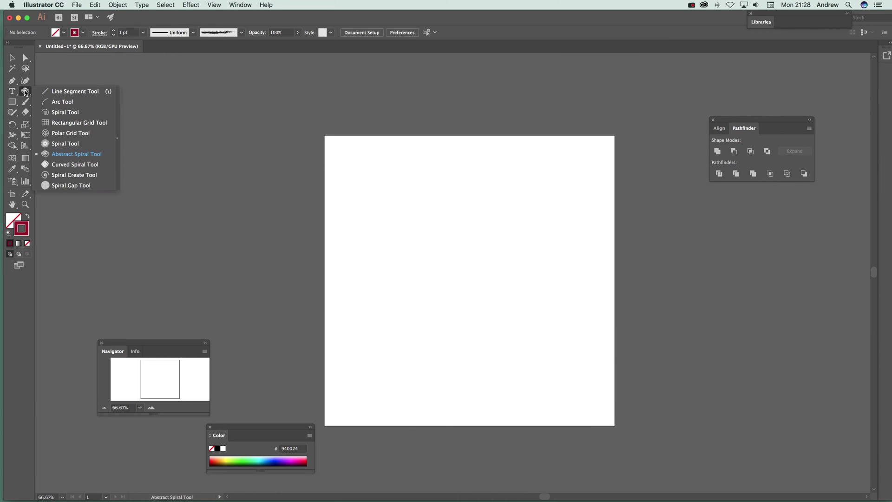
left_click(70, 166)
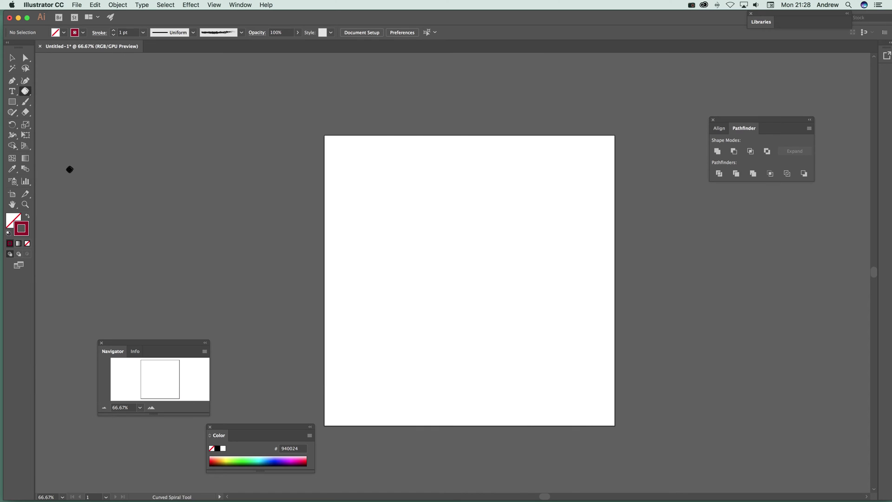
left_click_drag(442, 254, 483, 293)
left_click_drag(527, 322, 562, 334)
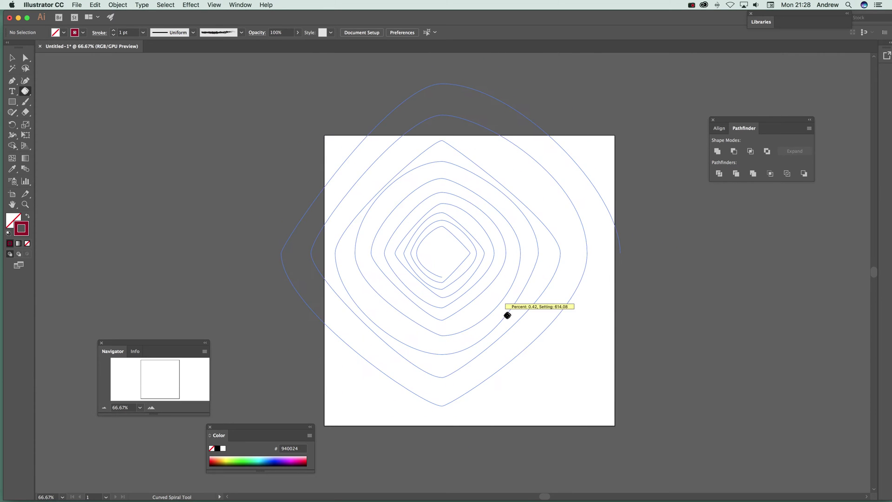
mouse_move(504, 302)
left_mouse_down()
mouse_move(552, 332)
mouse_move(511, 296)
mouse_move(502, 299)
left_mouse_up()
left_click_drag(643, 301, 376, 186)
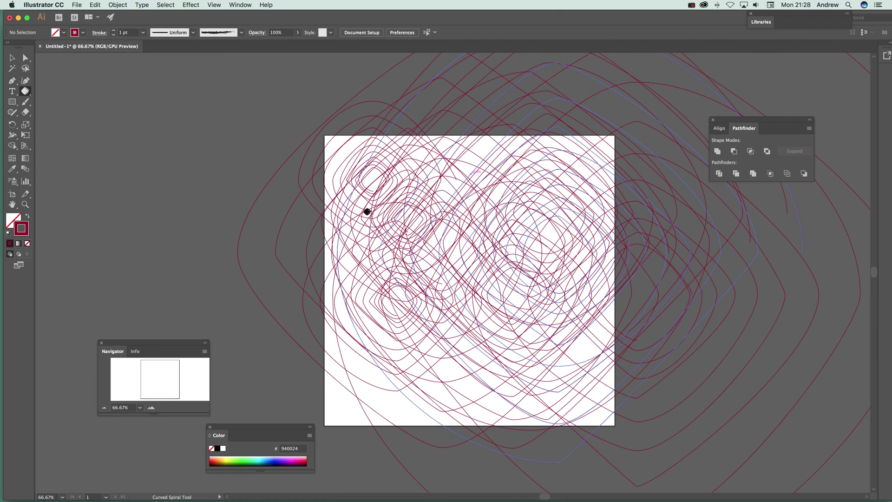
Delete all the curved spirals and draw one dense diamond-shaped spiral with a small open centre, right of the artboard's middle.
key("super+a")
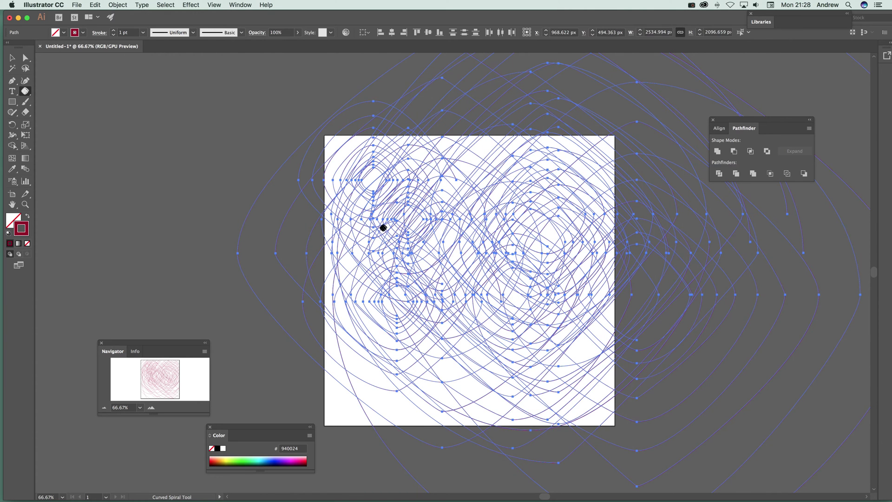
key("Delete")
left_click_drag(498, 308, 404, 303)
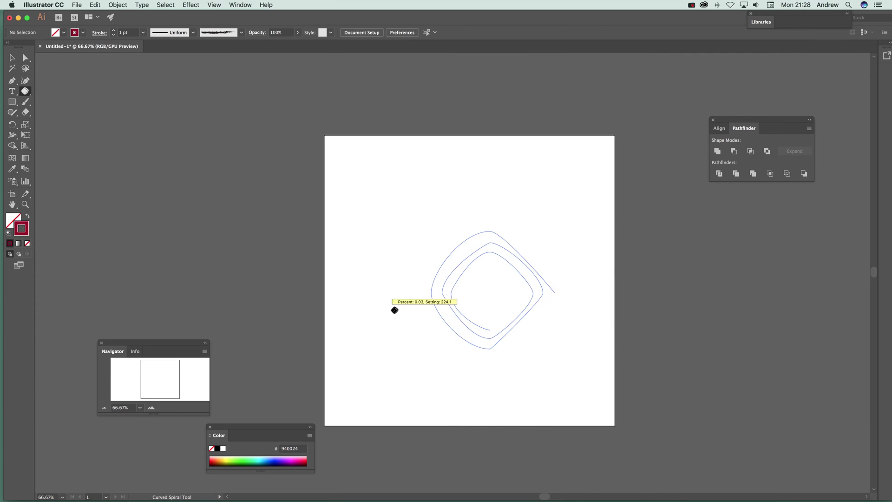
left_click_drag(448, 317, 752, 318)
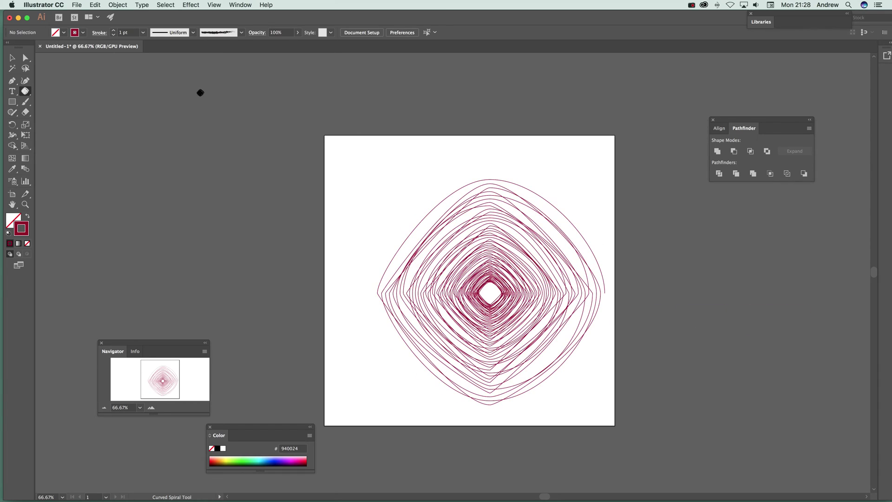
Duplicate the dense diamond spiral into five overlapping copies across the artboard, and delete them all.
key("v")
left_click_drag(512, 260, 385, 293)
left_click_drag(397, 302, 504, 361)
left_click_drag(543, 366, 620, 330)
left_click(722, 289)
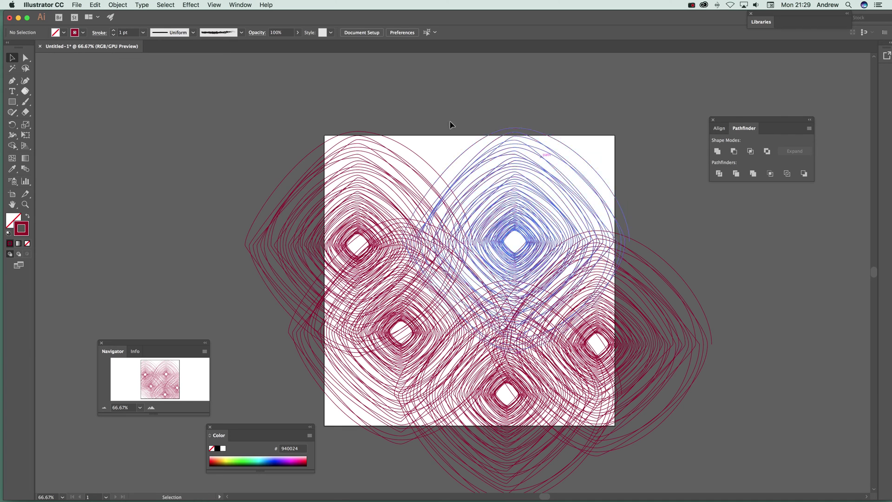
left_click(657, 394)
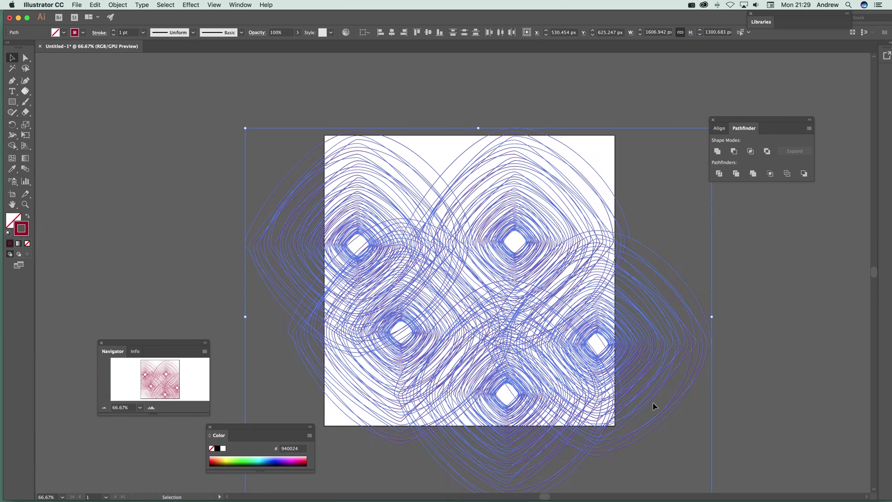
key("Delete")
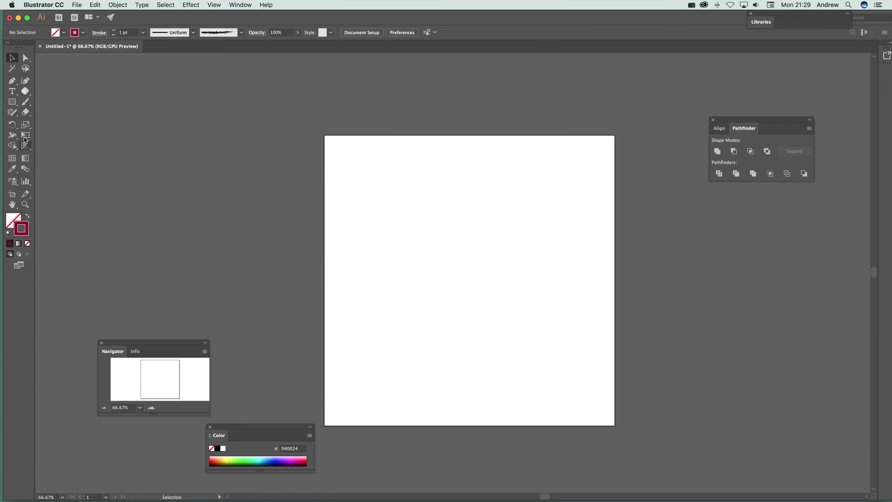
Draw a round, open spiral with the Spiral Create tool left of the artboard's centre, raising and lowering its number of turns.
left_click(25, 91)
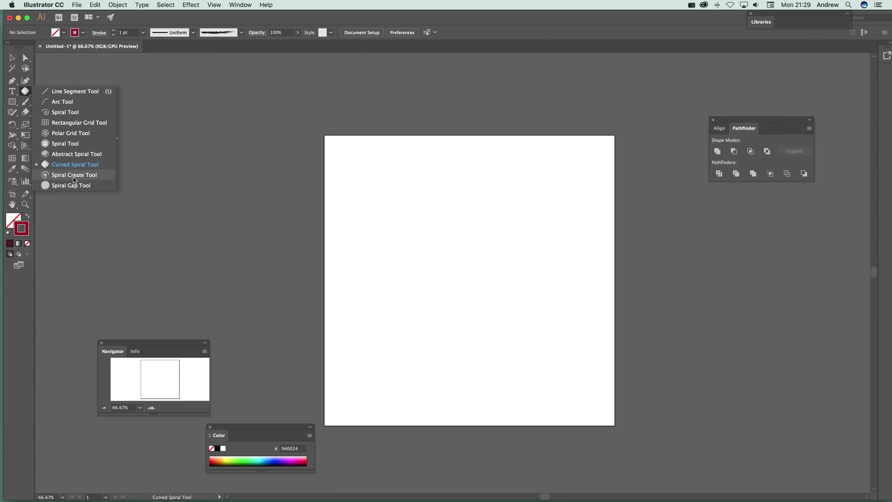
left_click(73, 176)
left_click_drag(484, 290, 534, 336)
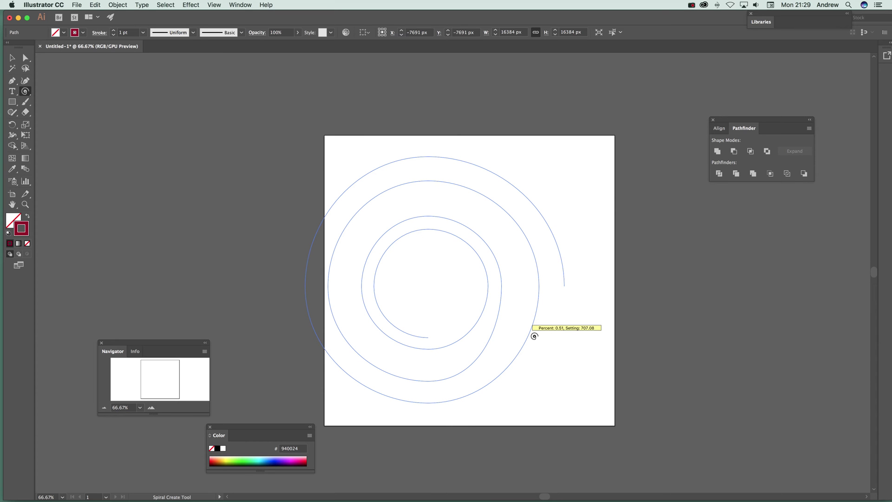
left_click_drag(534, 336, 535, 338)
key("Up")
key("Up")
key("Up")
key("Up")
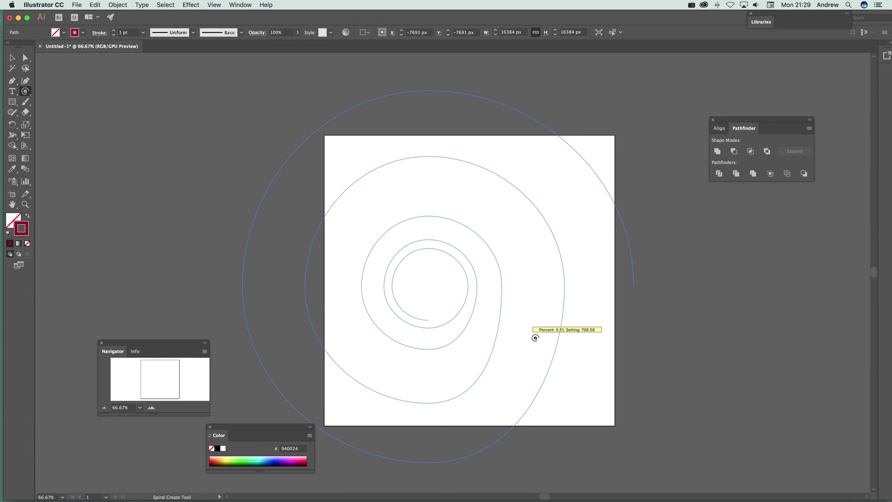
key("Down")
key("Down")
key("Down")
key("Down")
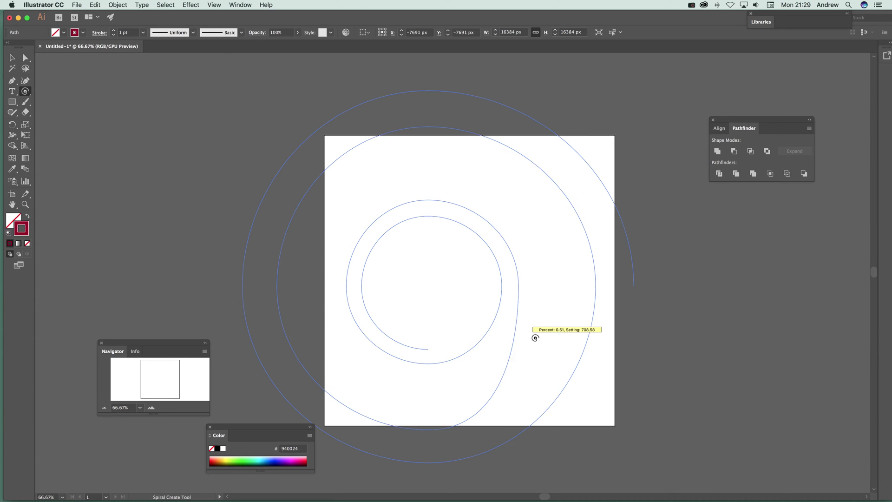
Vary the unfinished round spiral's spacing and repeatedly raise and lower its number of turns.
left_click_drag(535, 338, 378, 329)
key("Up")
key("Up")
key("Up")
key("Down")
key("Down")
key("Down")
key("Down")
key("Down")
key("Down")
key("Down")
key("Down")
key("Down")
key("Down")
key("Down")
key("Down")
key("Down")
key("Down")
key("Up")
key("Up")
key("Up")
key("Up")
key("Up")
key("Down")
key("Down")
key("Down")
key("Up")
key("Up")
key("Down")
Finish the round spiral as a large ring of closely spaced turns with a wide open centre, leaving it deselected.
left_click_drag(381, 293, 526, 341)
left_click_drag(395, 311, 426, 358)
key("Up")
key("Down")
left_click(425, 356, "super")
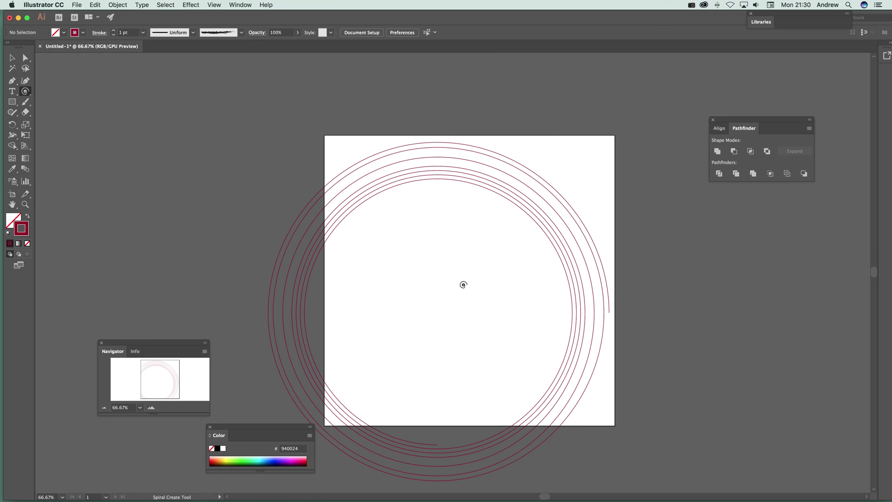
Delete the large ring-shaped spiral.
left_click(14, 58)
left_click(437, 157)
key("Delete")
Draw two evenly spaced spirals with the Spiral Gap tool: a loose one at left and a denser one about 652 px wide at right.
left_click_drag(26, 93, 63, 189)
left_click_drag(420, 274, 331, 266)
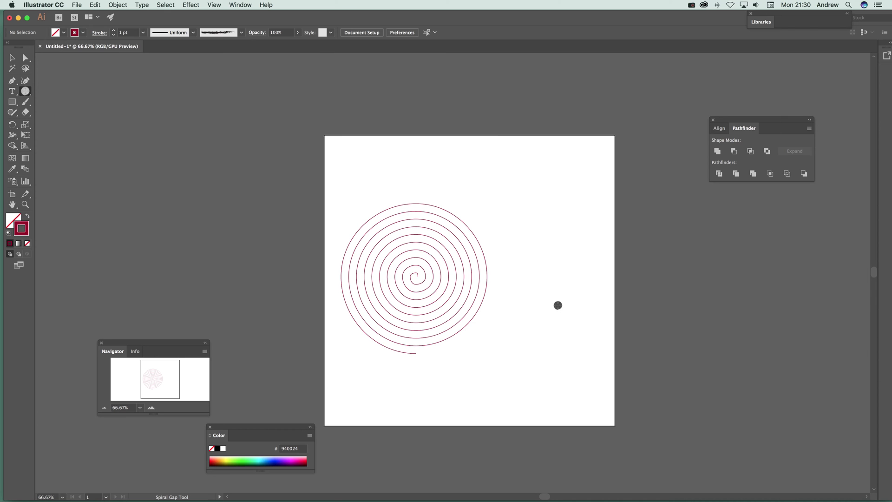
left_click_drag(538, 315, 342, 304)
Overlap the dense spiral with the loose one, placing its centre at about X 611 px, Y 414 px.
left_click(12, 62)
left_click_drag(570, 269, 468, 180)
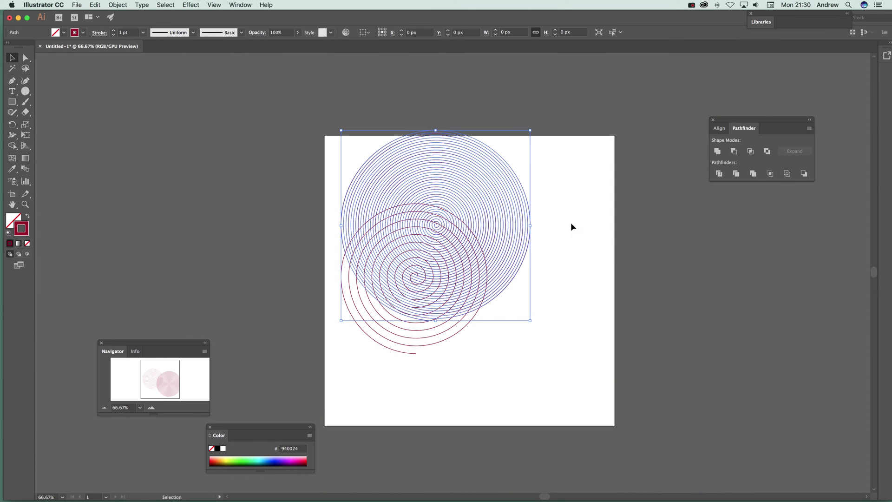
left_click(190, 4)
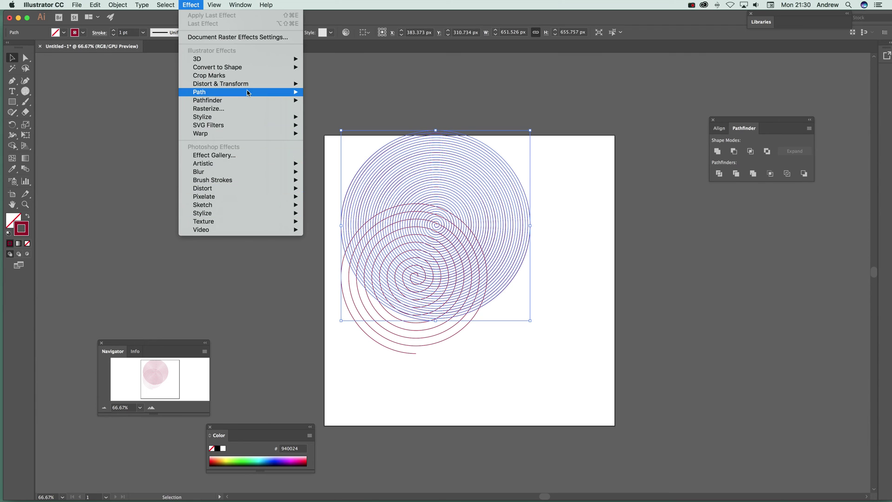
mouse_move(247, 92)
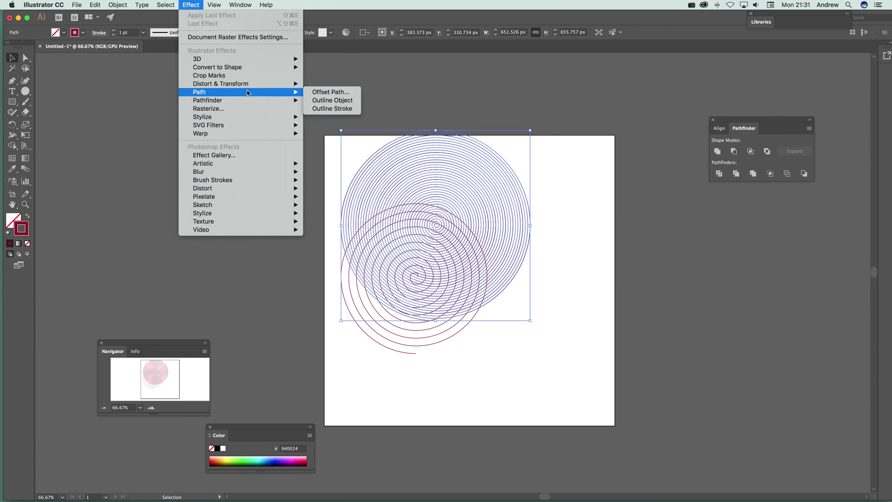
left_click(574, 254)
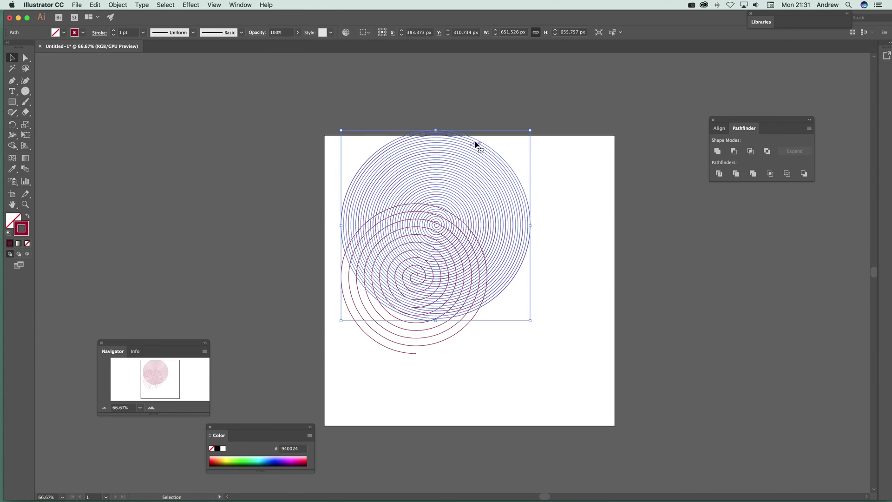
left_click_drag(469, 189, 536, 219)
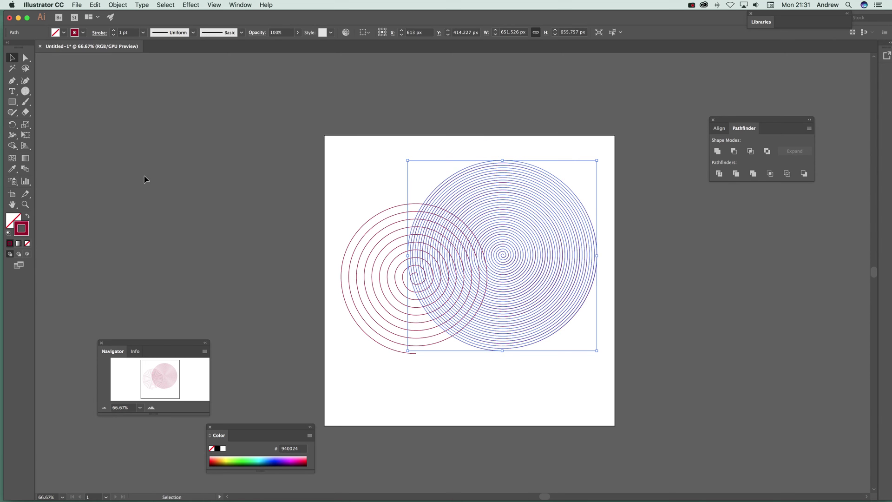
Draw a widely spaced, pinched spiral with the Spiral Gap tool over both spirals, starting near the loose spiral's lower end.
left_click(25, 91)
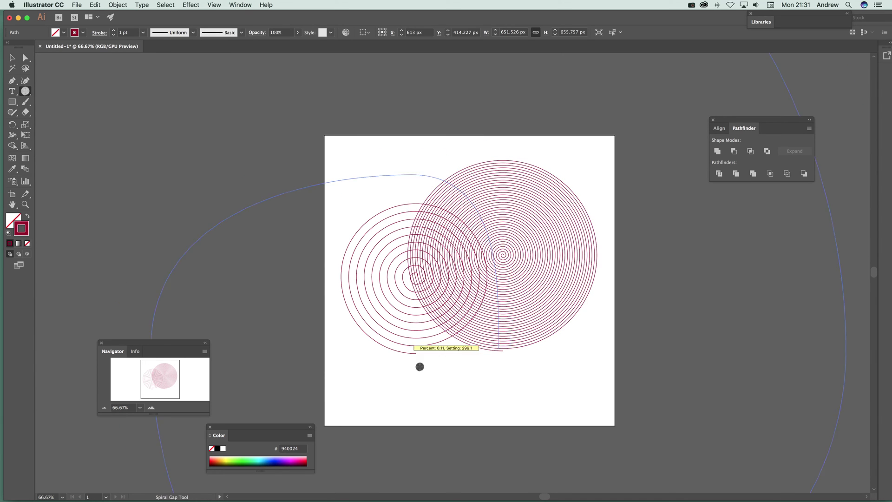
left_click_drag(421, 367, 494, 318)
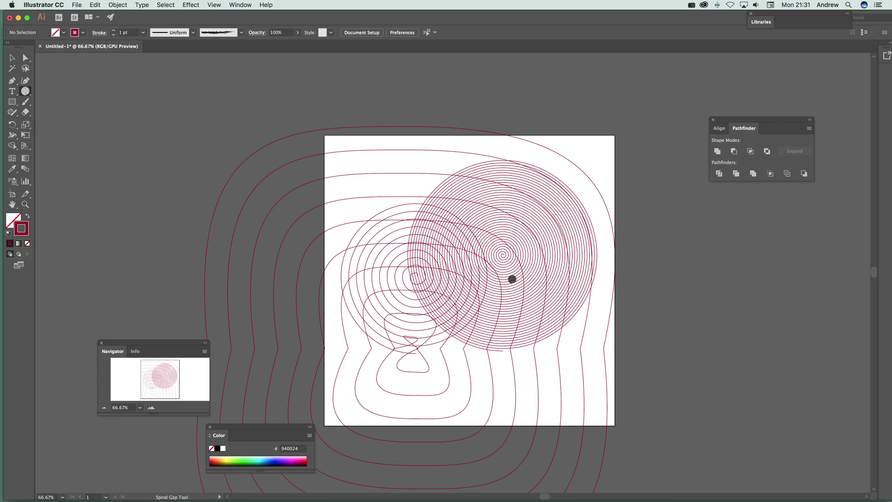